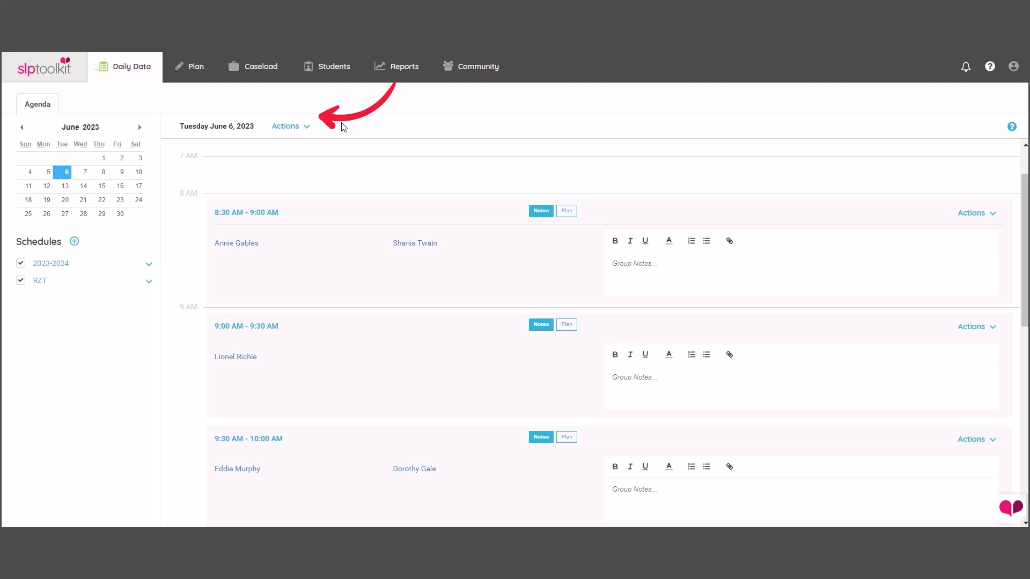
- Start a new therapy session on the June 6 agenda with both students added
click(308, 129)
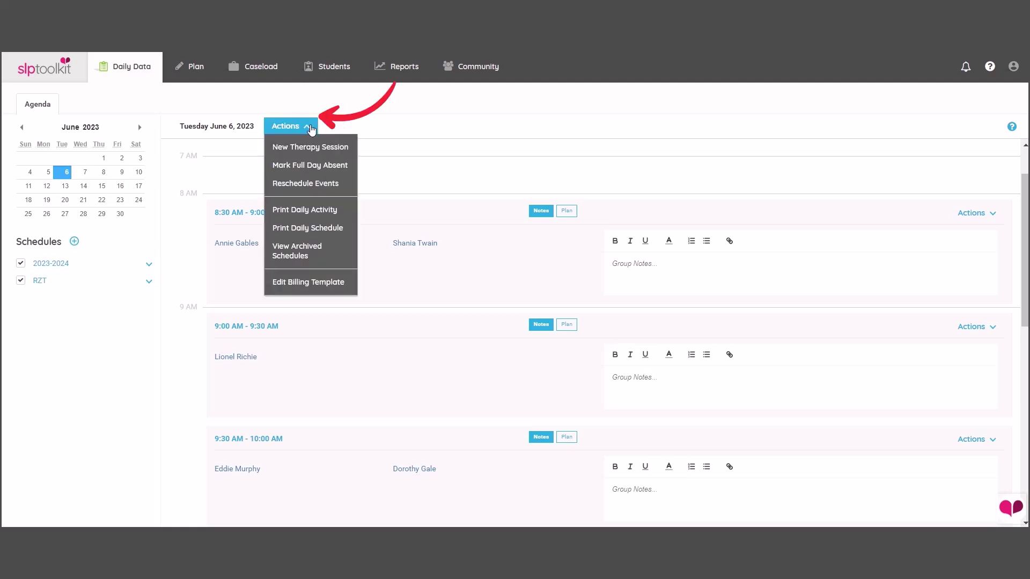
click(356, 151)
click(511, 251)
text(Bl)
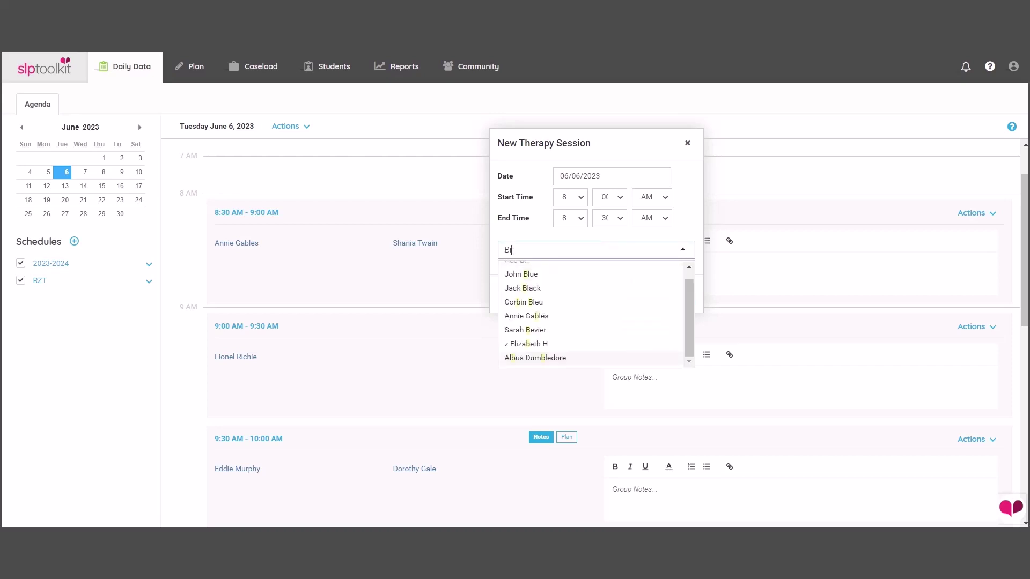
text(uey Bingo)
click(514, 270)
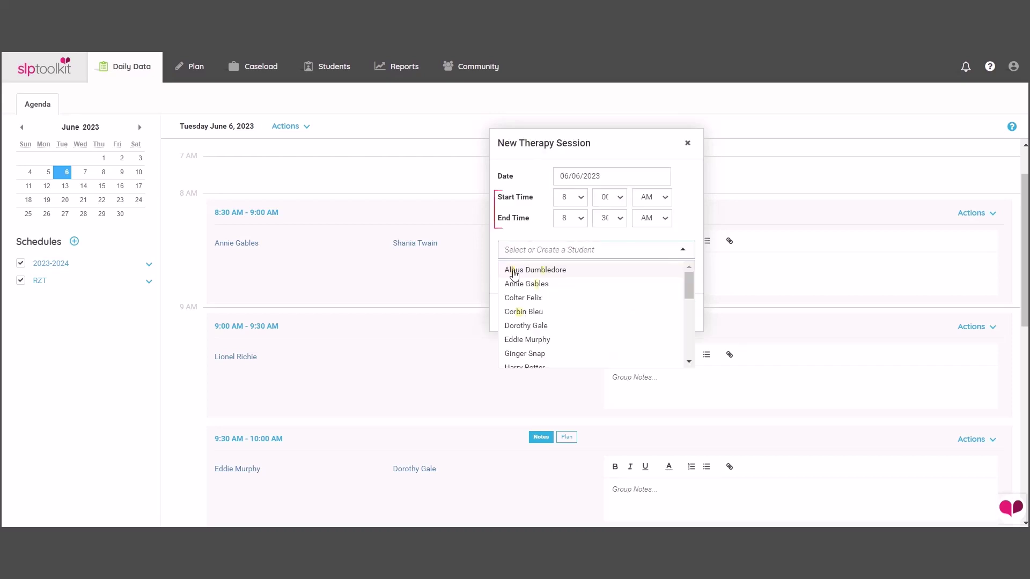
click(514, 271)
- Schedule future sessions under a 'New Schedule' repeating Tuesdays and create the 8:00–8:30 AM event
click(502, 333)
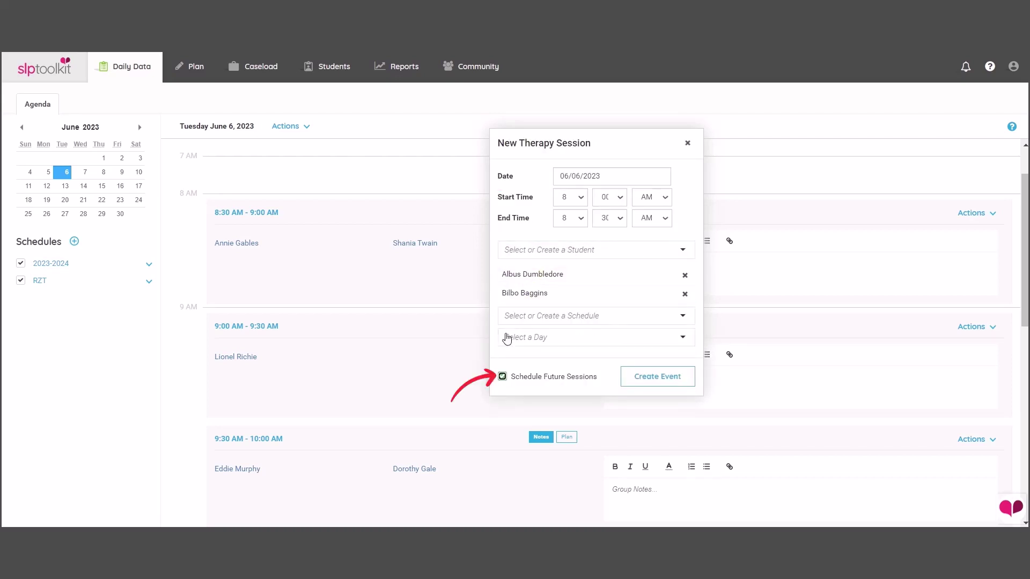
click(510, 315)
text(New Schedule)
click(526, 336)
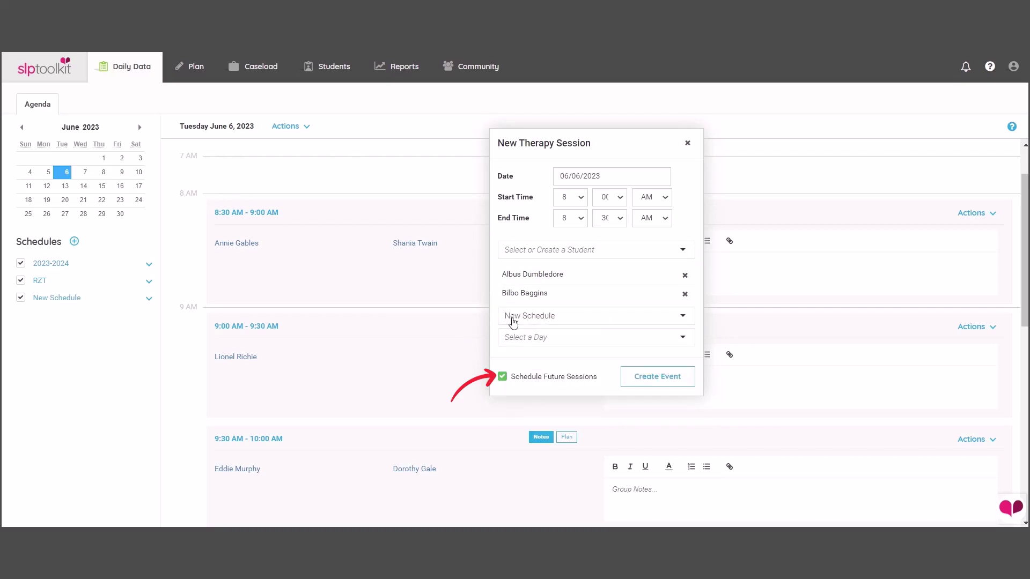
click(514, 337)
click(517, 371)
click(657, 377)
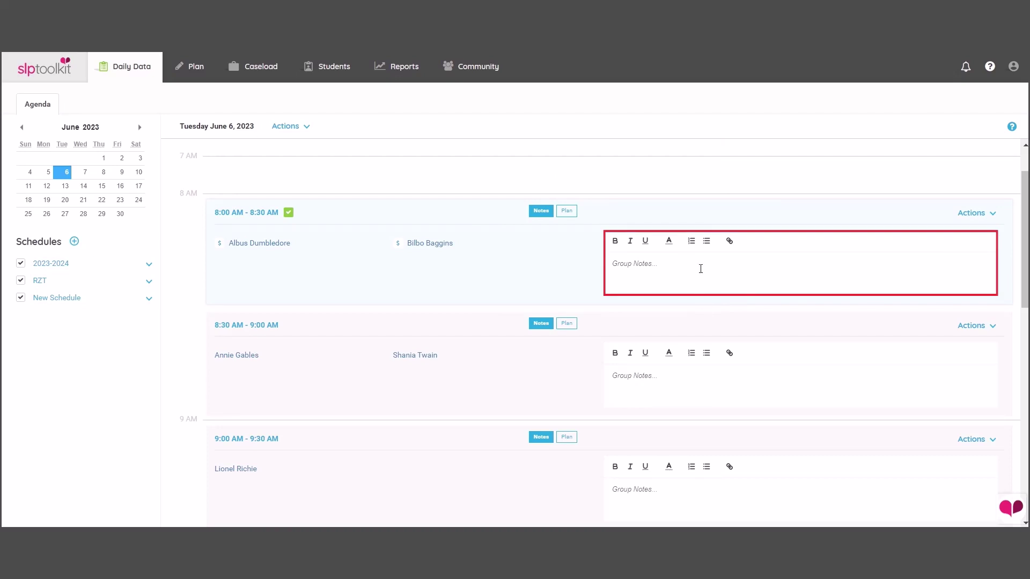
- Add a 'Session Plan/Activity' bullet to the group notes and attach the Irregular Plural Nouns plan
click(706, 241)
text(Session Plan/Activity)
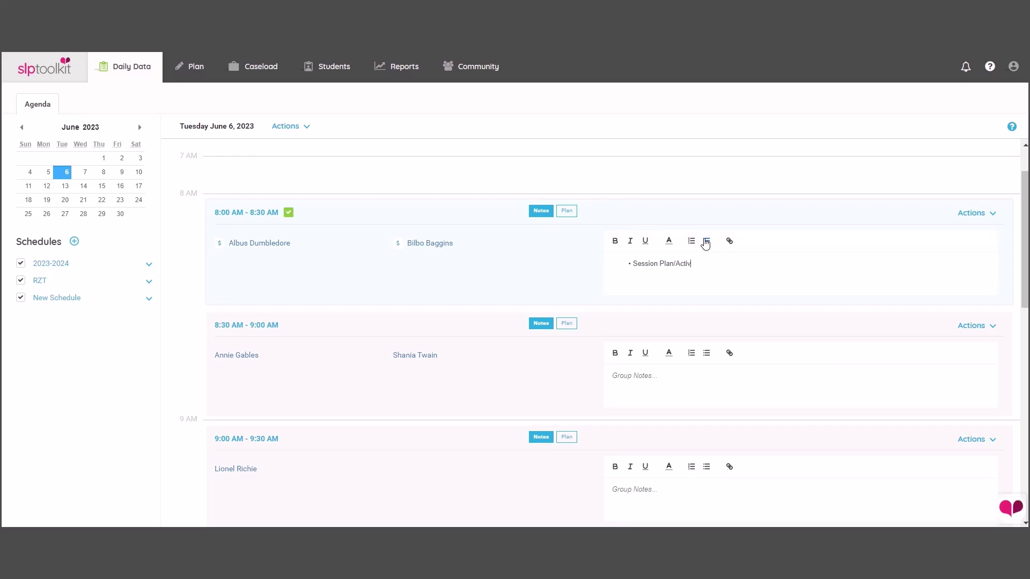
click(567, 212)
click(589, 211)
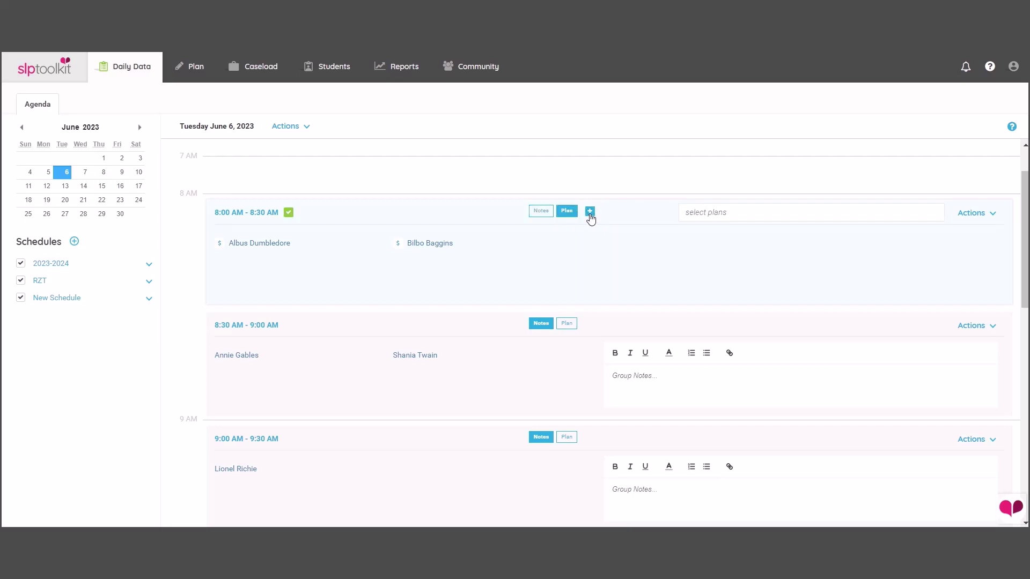
click(704, 212)
click(709, 250)
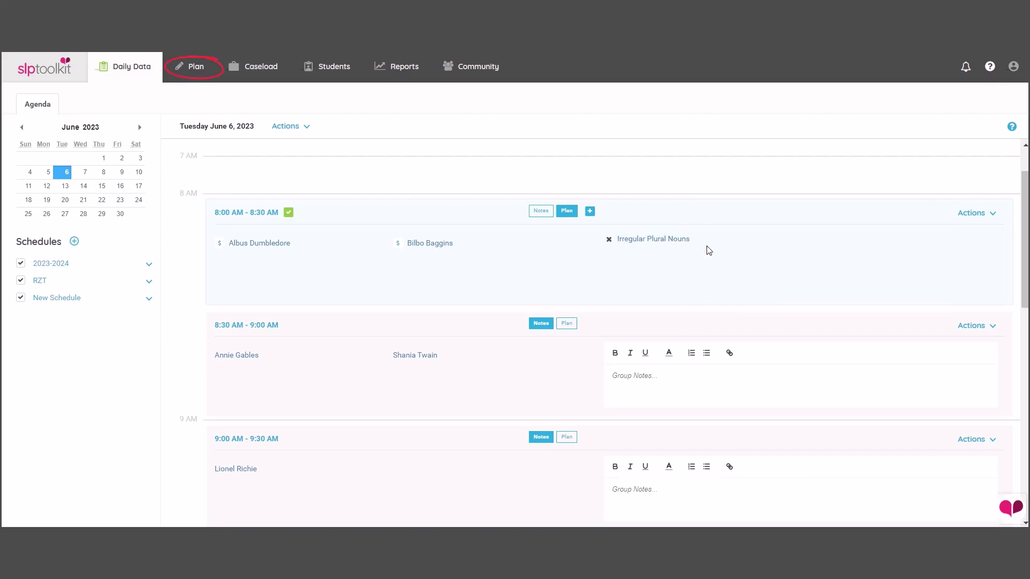
- Open the 8:00 AM session and give the second student the new goal 'Initial /s/ sentence level'
click(272, 213)
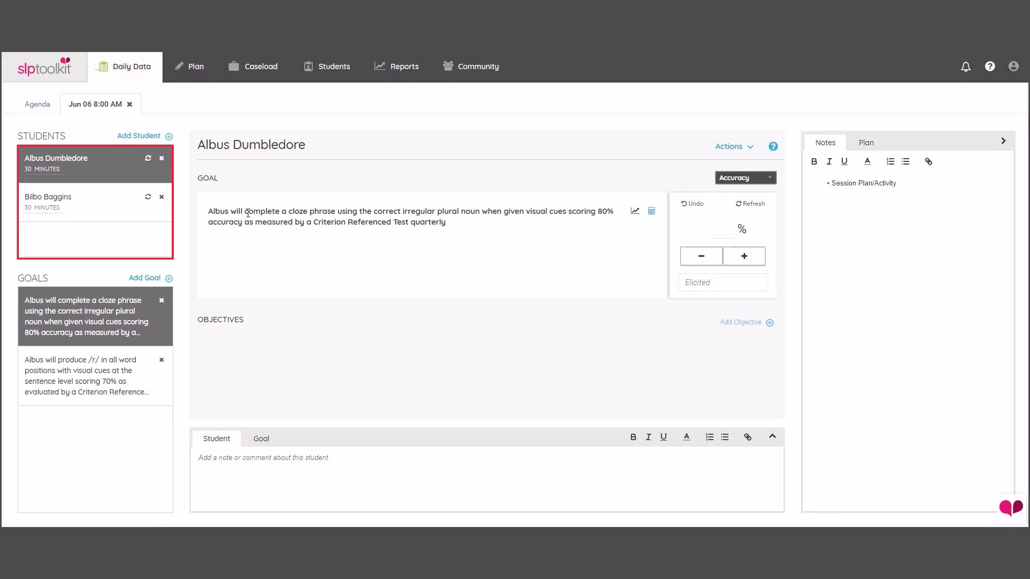
click(113, 209)
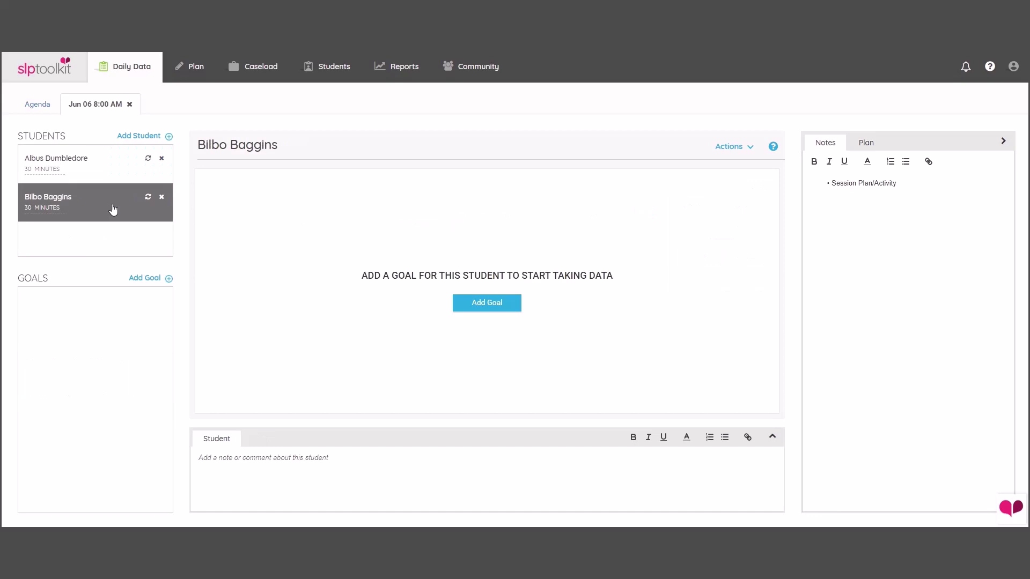
click(156, 278)
click(378, 160)
text(Initial /s/ sentence level)
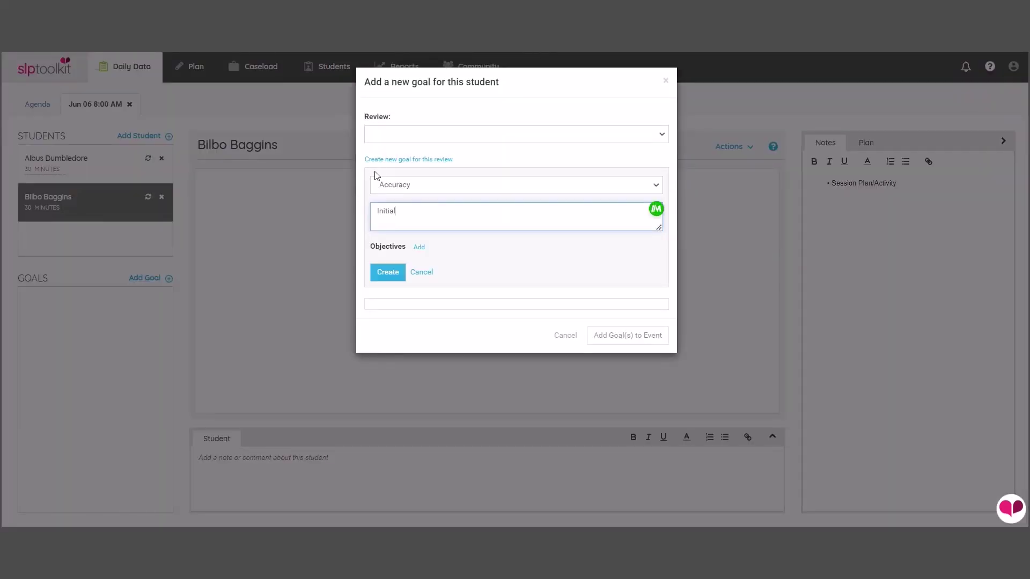
click(386, 272)
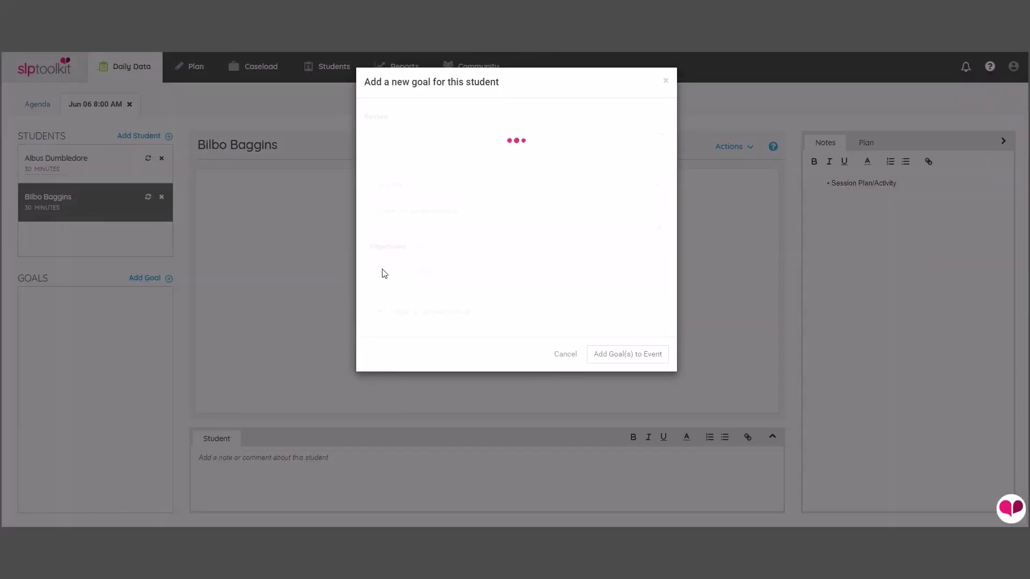
click(614, 234)
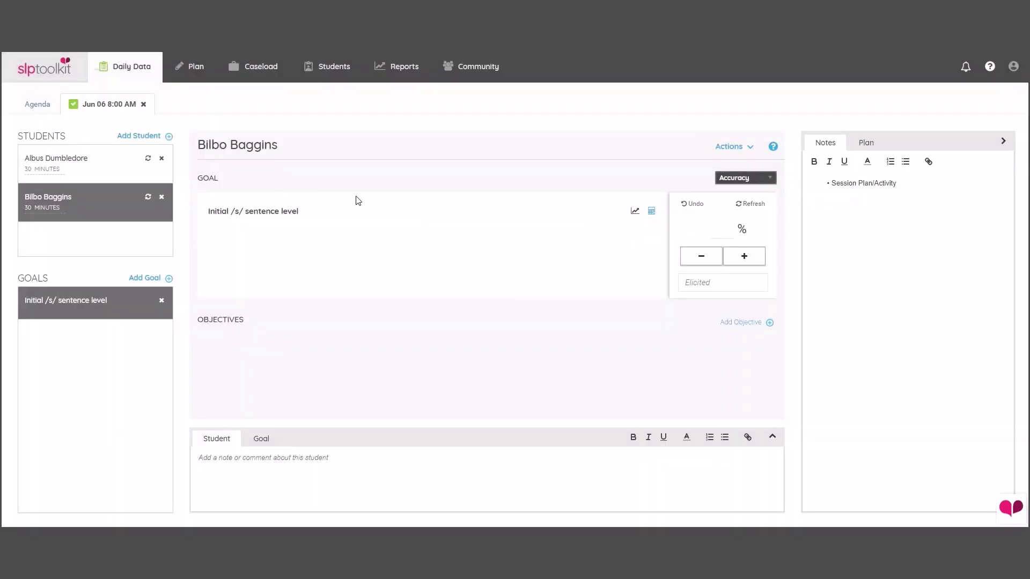
- Review both students' goals, expanding the first student's /r/ goal
click(128, 169)
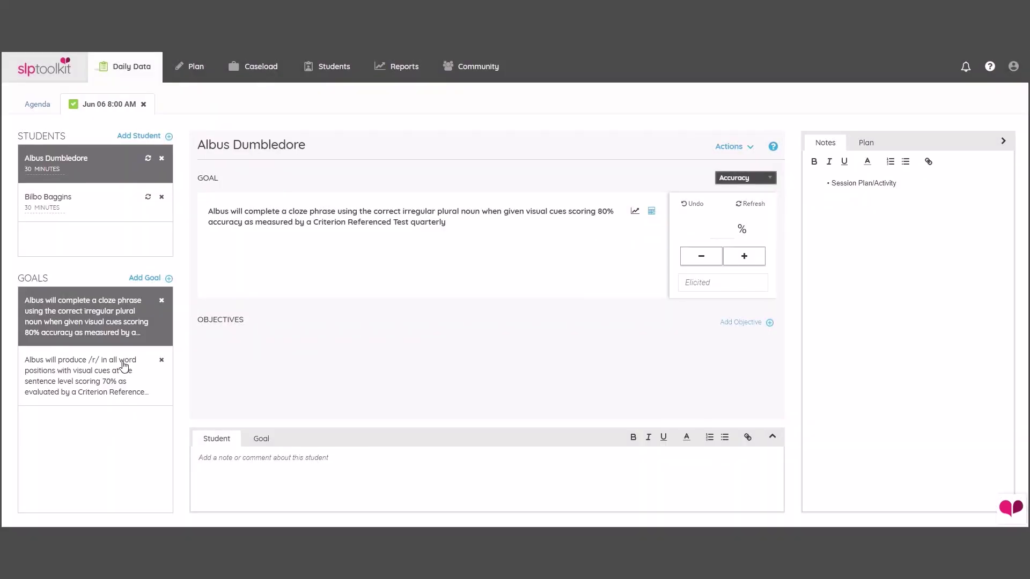
click(124, 365)
click(106, 200)
click(109, 171)
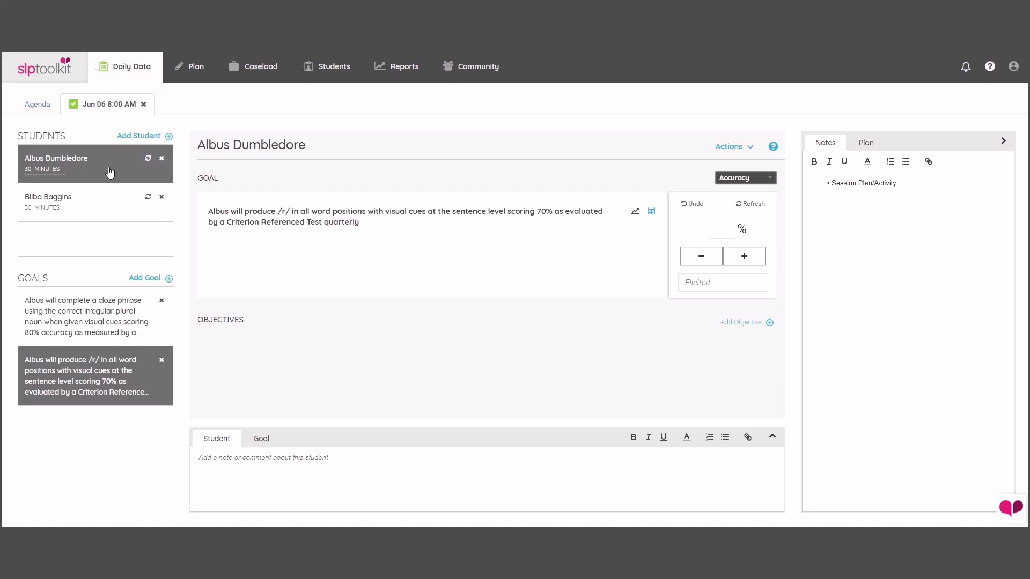
click(109, 196)
click(113, 170)
- Remove the first student's /r/ goal, then reload their goals from the IEP review
click(161, 359)
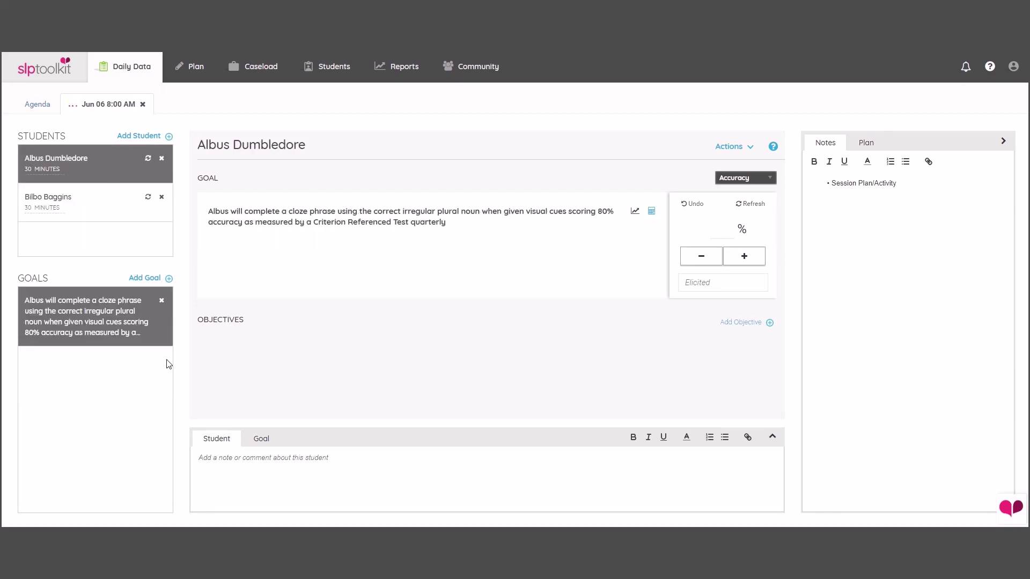
click(147, 159)
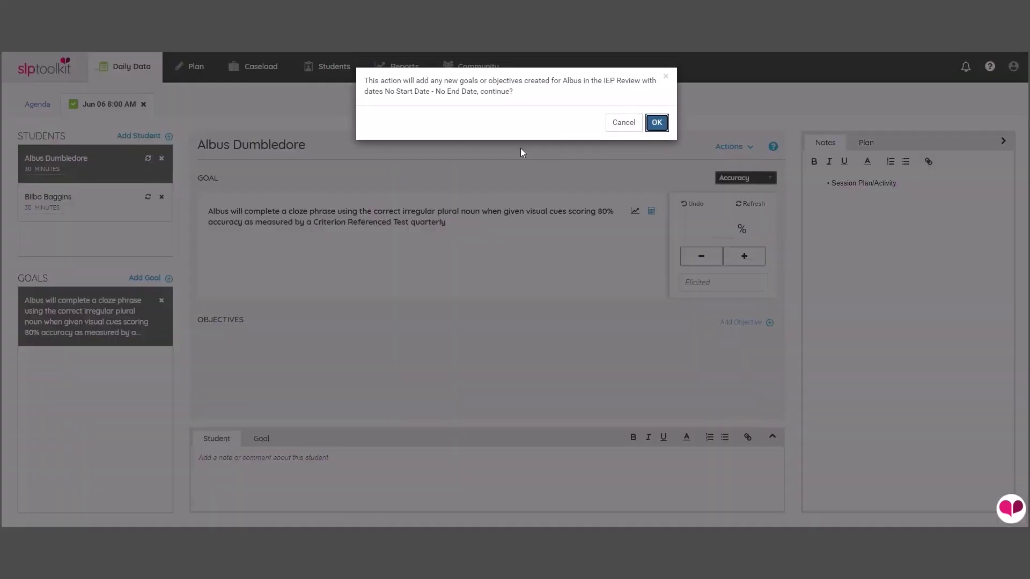
click(657, 123)
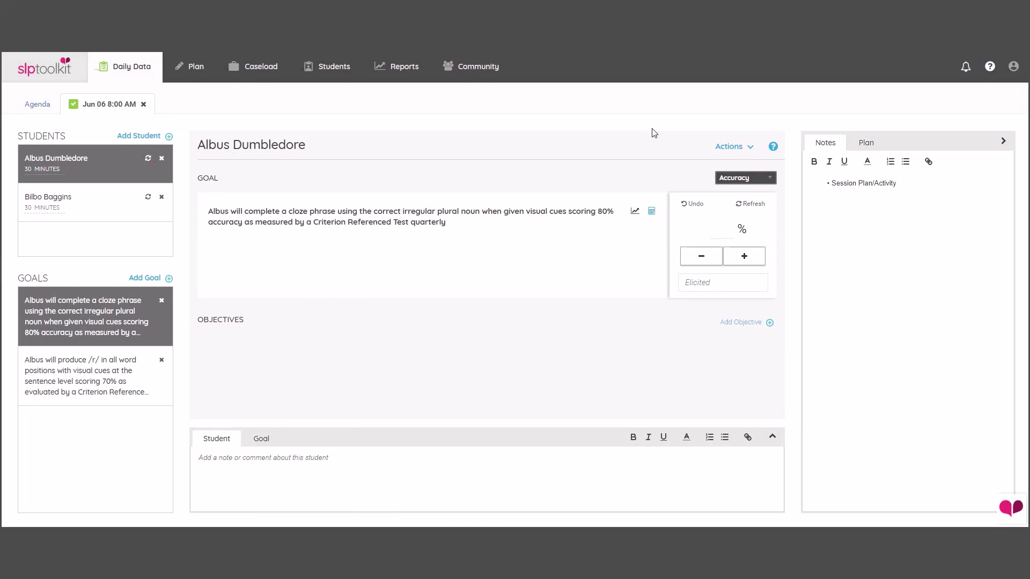
- Try Opportunity and Frequency as the goal's data type, then return to Accuracy
click(772, 179)
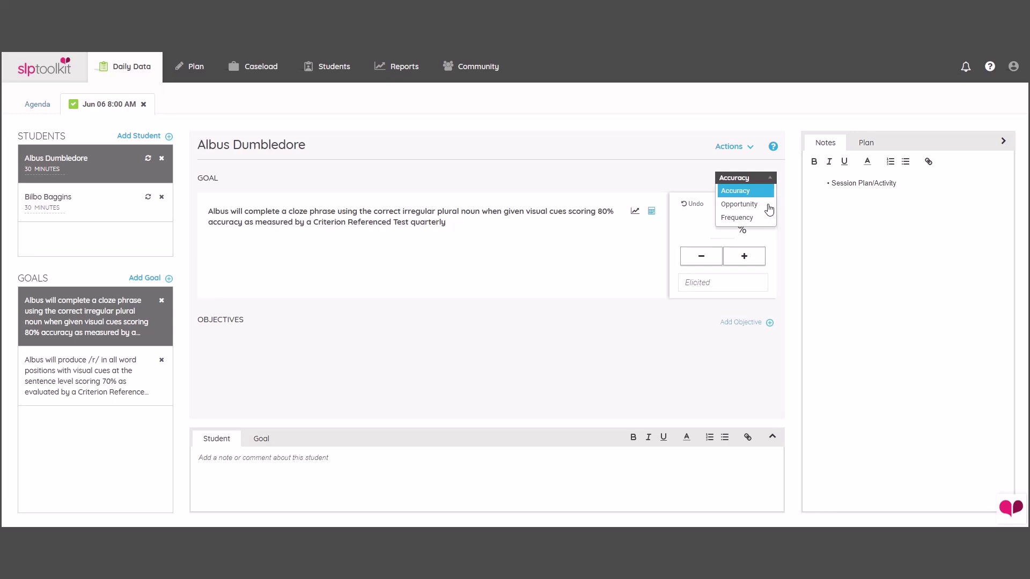
click(767, 205)
click(768, 180)
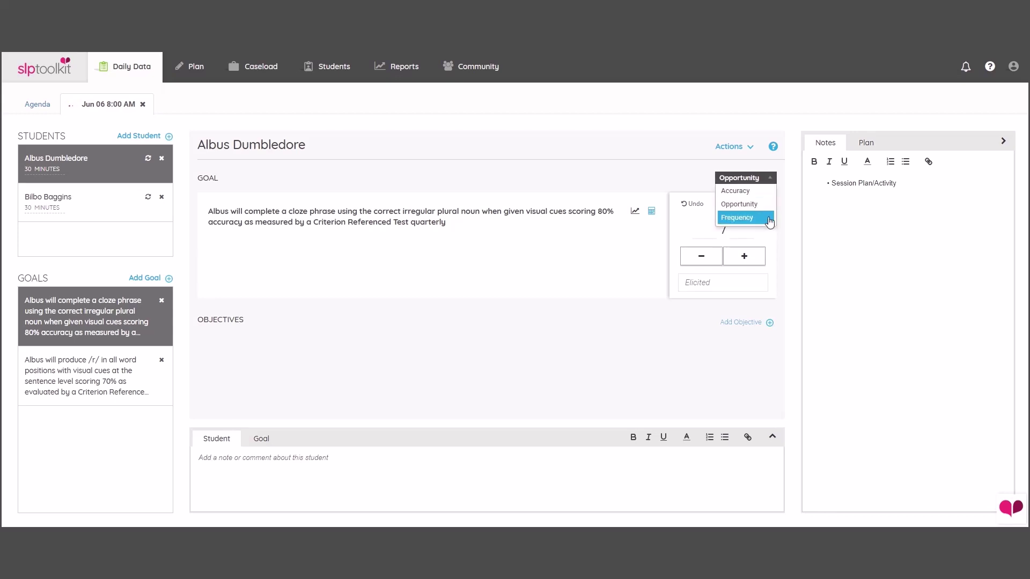
click(769, 218)
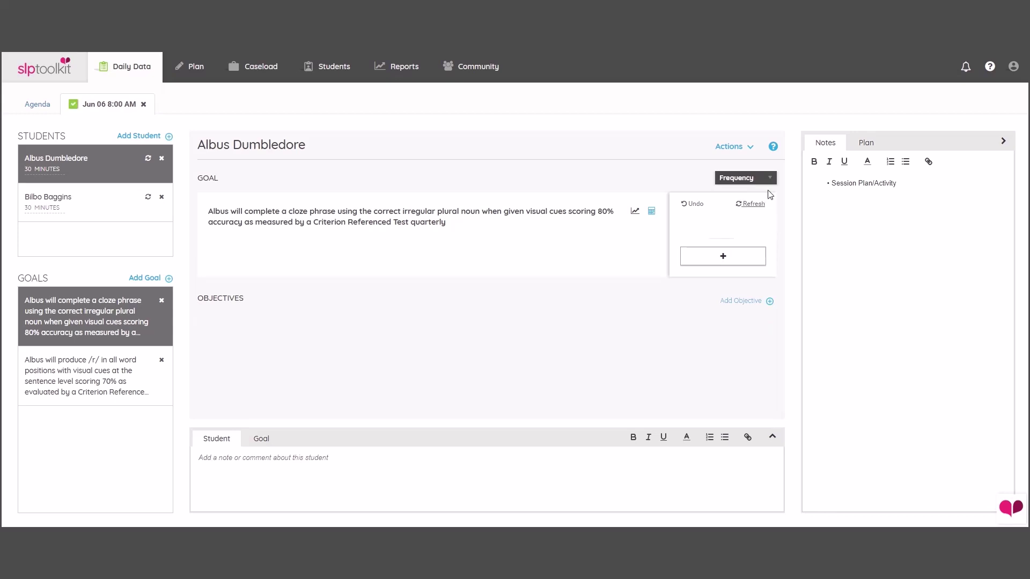
click(769, 179)
click(769, 191)
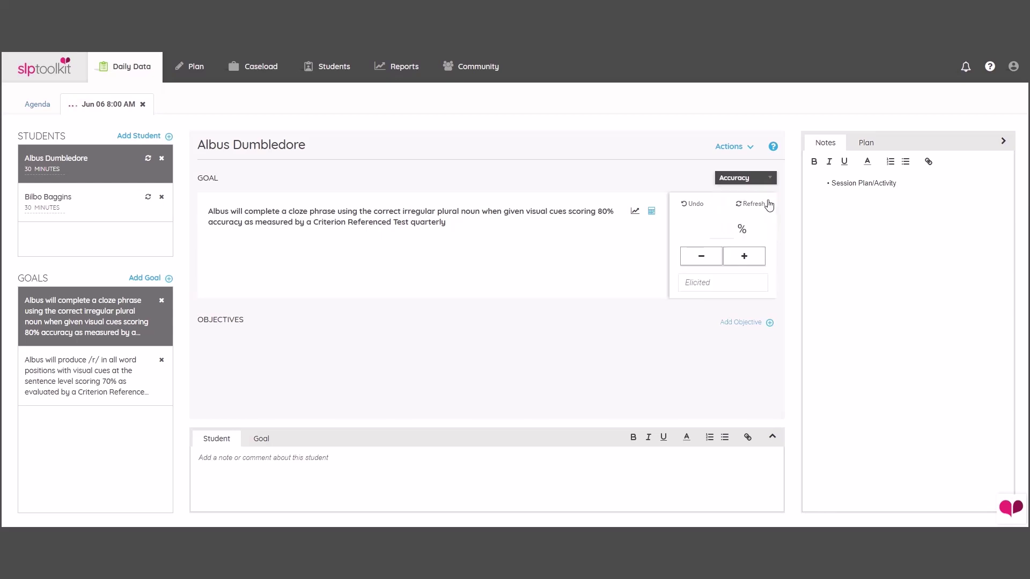
- Record trials for the cloze-phrase goal until it shows 73%: 11 attempts, 8 correct, 3 incorrect
click(746, 259)
click(715, 263)
click(748, 260)
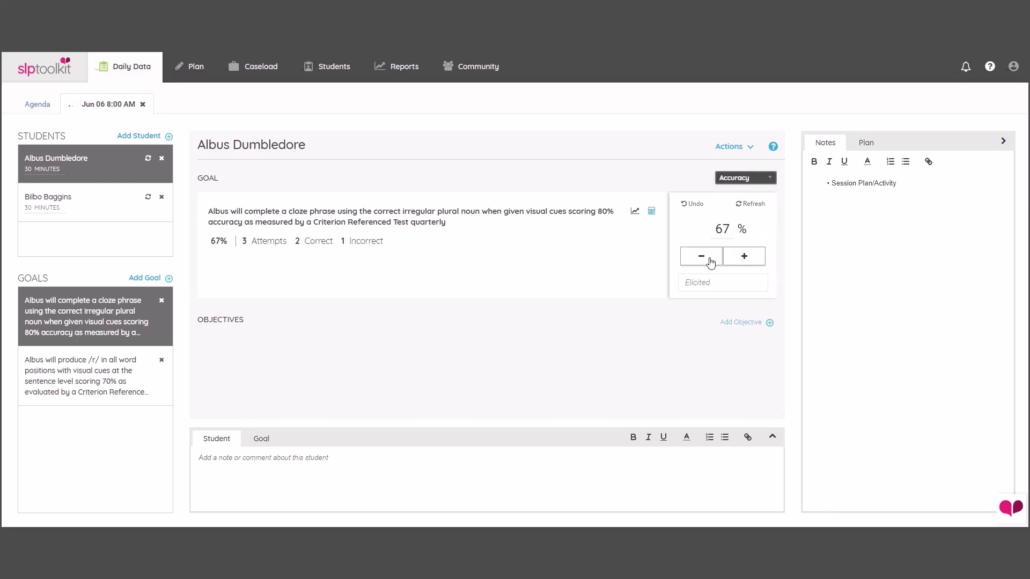
click(713, 259)
click(709, 260)
click(741, 261)
click(740, 260)
click(739, 260)
click(739, 260)
click(738, 260)
click(738, 259)
click(756, 280)
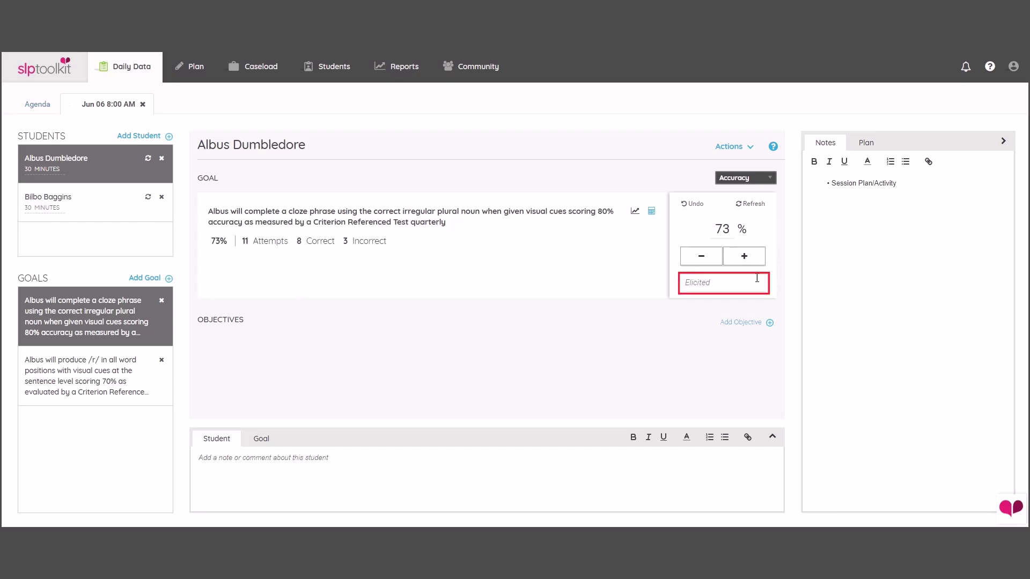
- Record an incorrect attempt and tag the data as elicited with Cue
click(757, 280)
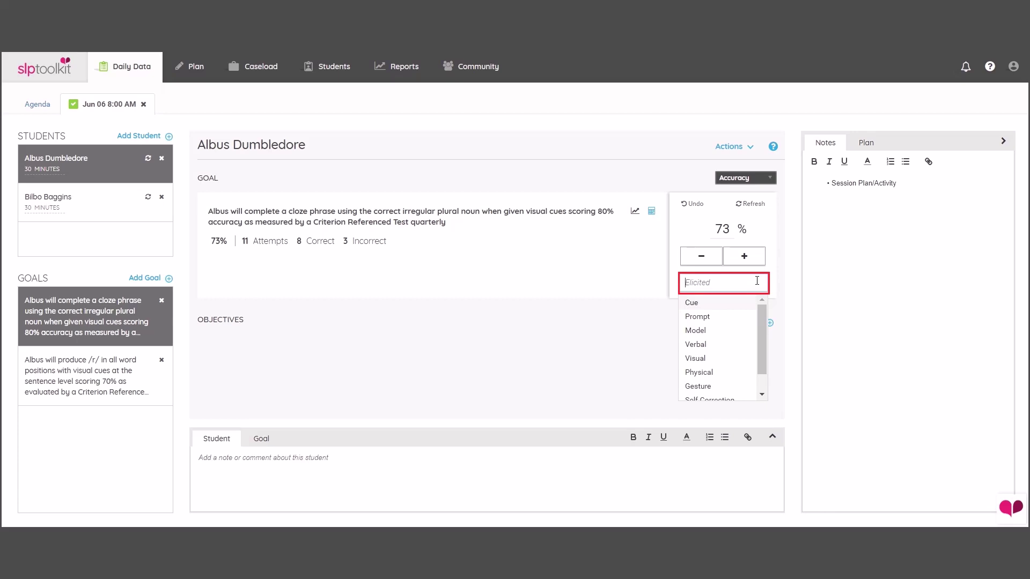
click(715, 258)
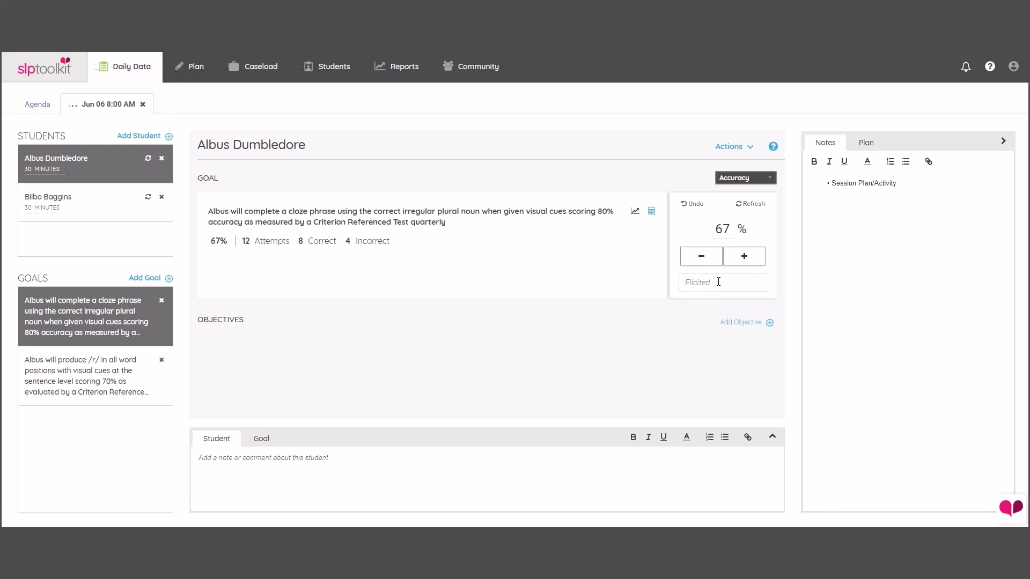
click(718, 282)
click(717, 302)
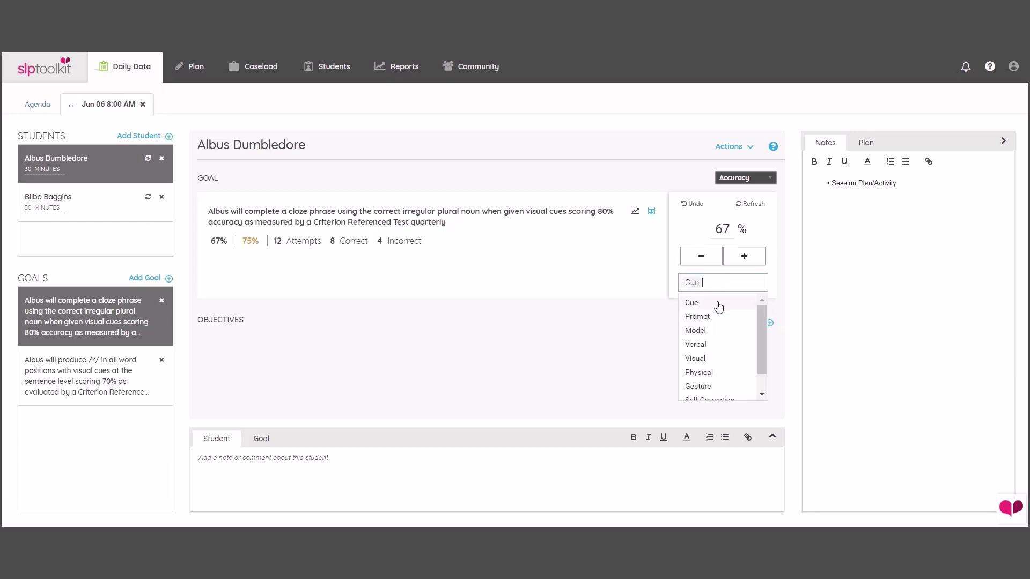
- Record another incorrect attempt, add Prompt as a second cue, then clear the goal's session data
click(707, 258)
click(713, 279)
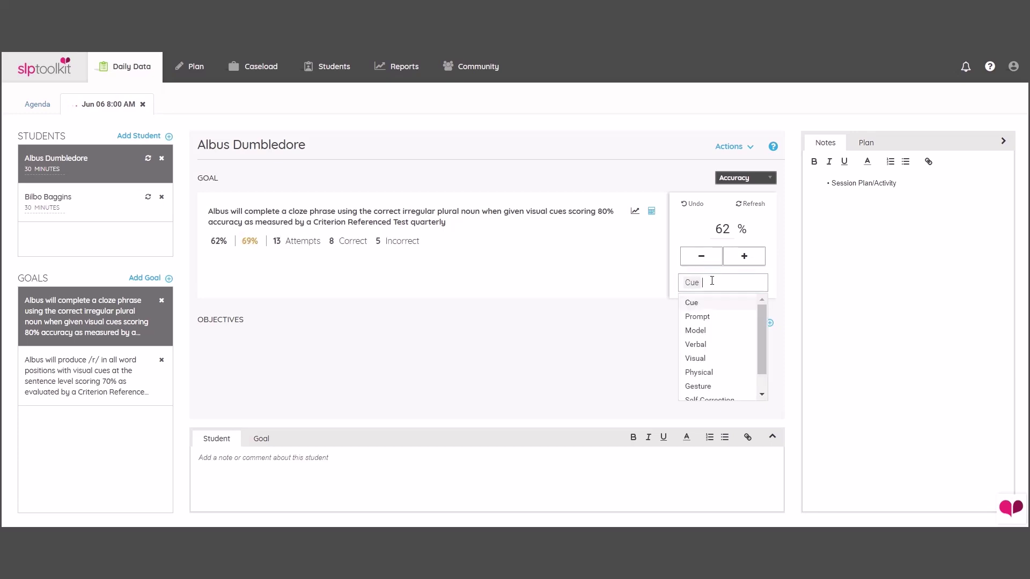
click(713, 318)
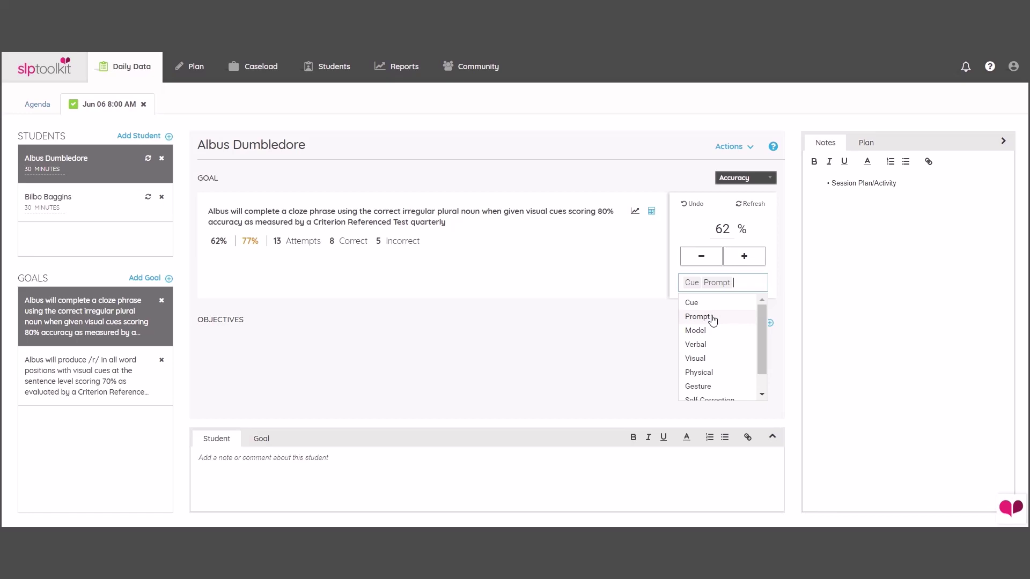
click(713, 261)
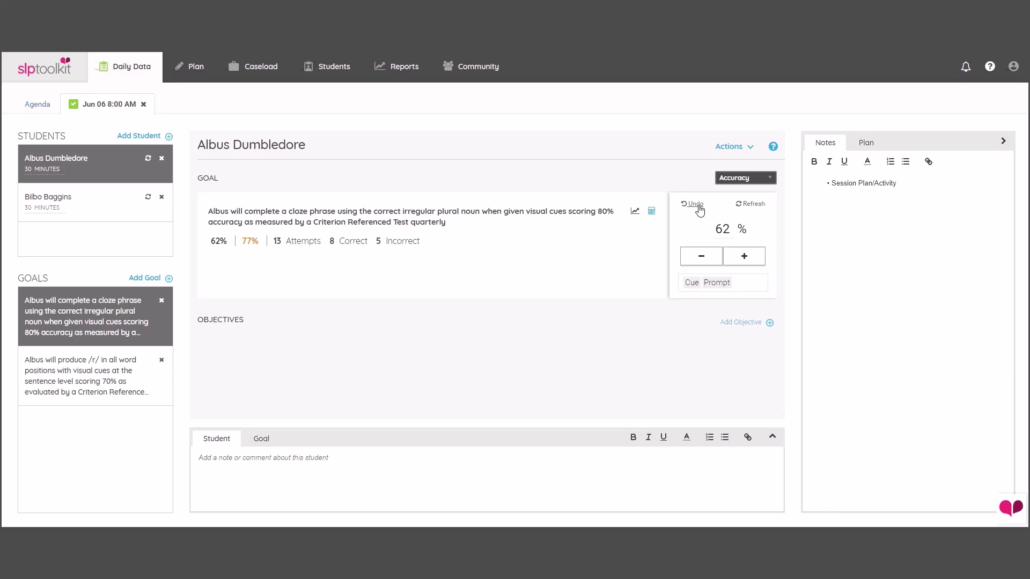
click(758, 207)
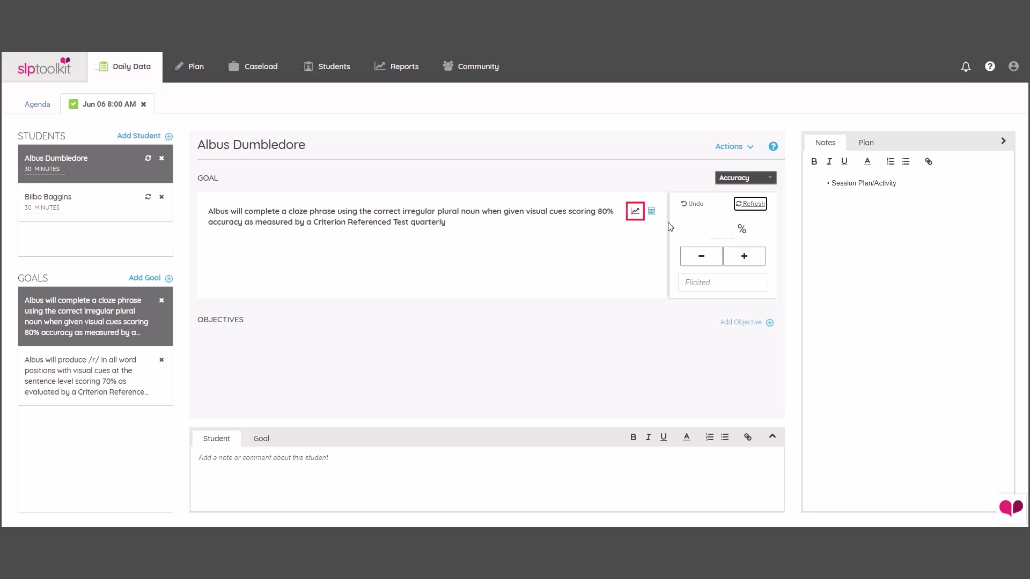
- Show the cloze-phrase goal's history graph and switch its measure through Opportunity to Frequency
click(635, 212)
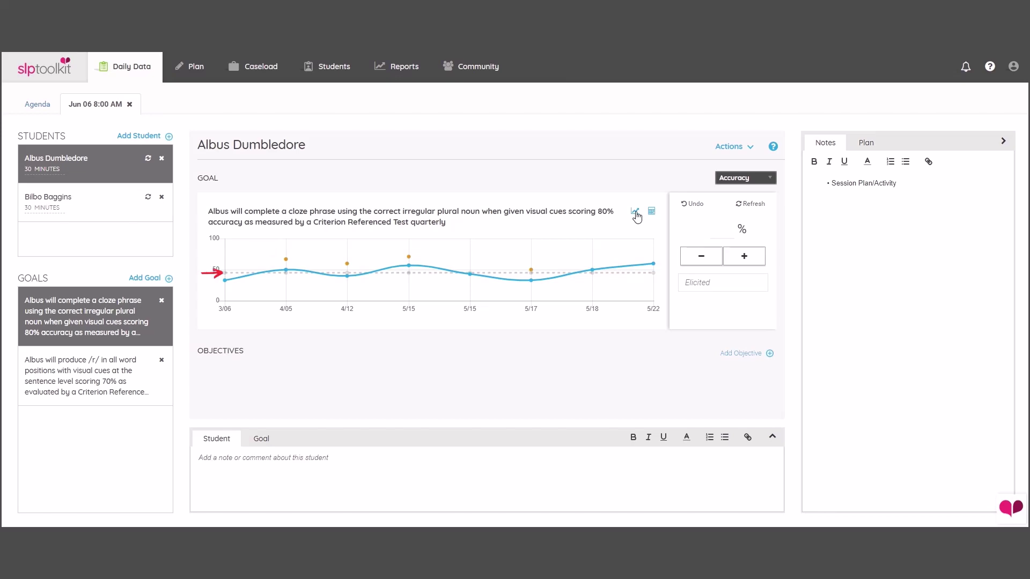
click(768, 182)
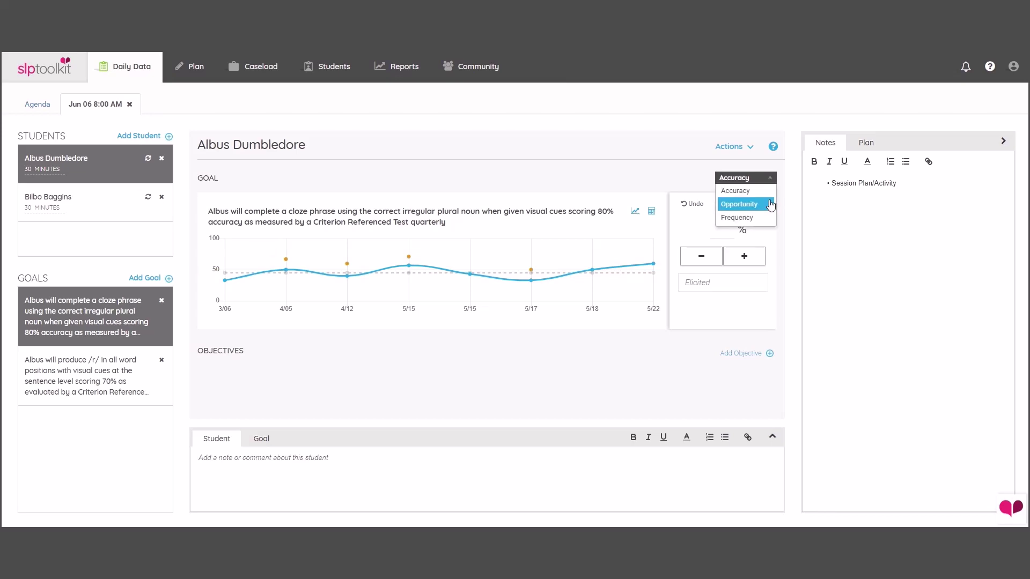
click(771, 202)
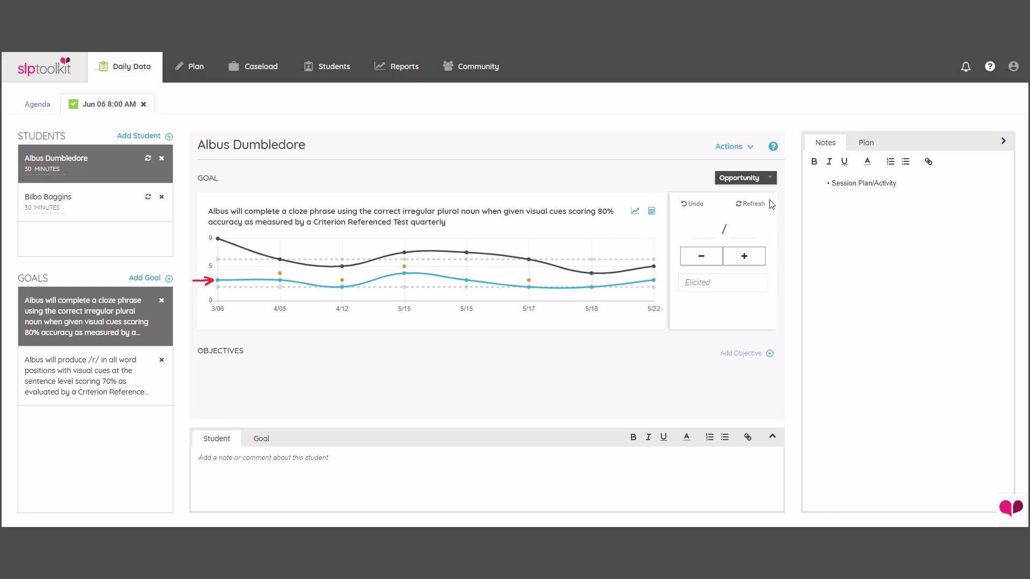
click(769, 178)
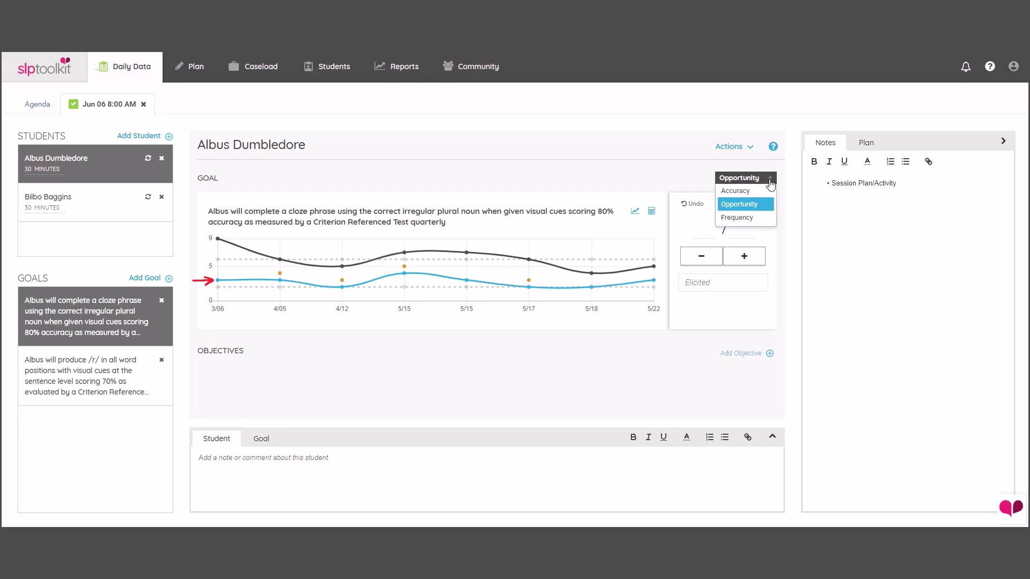
click(771, 217)
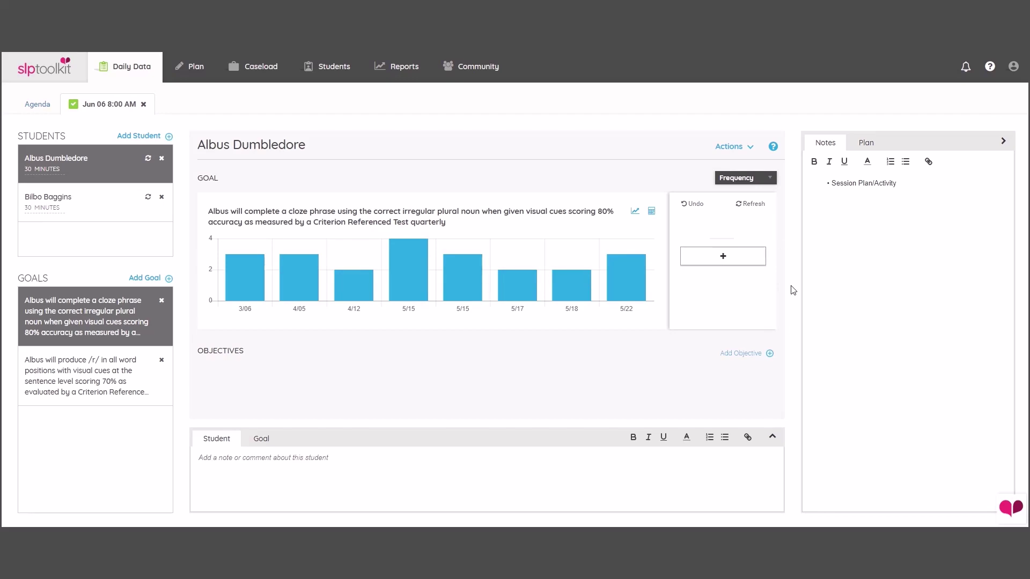
- Add Behavior, Mood, Observations and Language Sample bullets to the student note
click(772, 436)
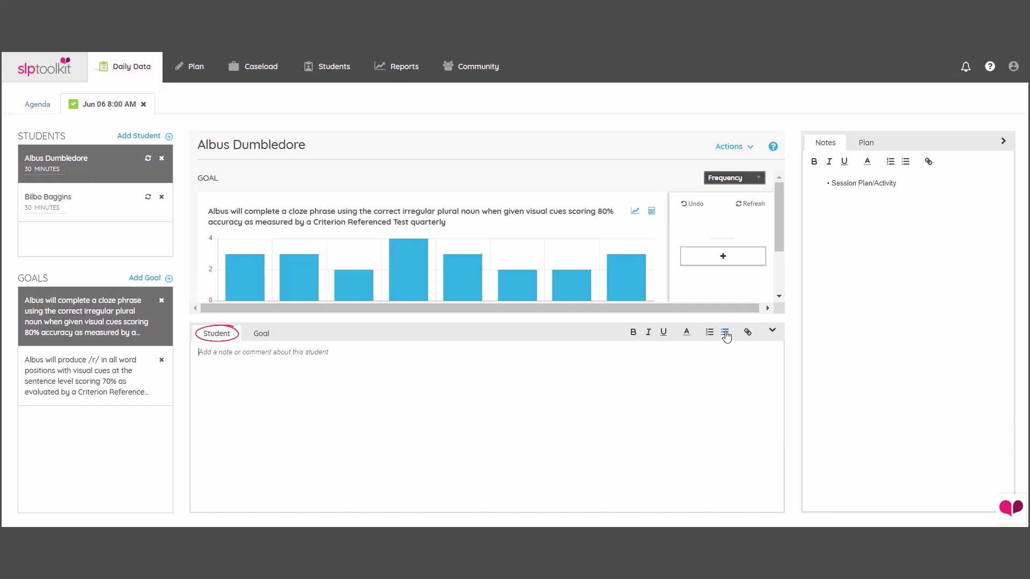
click(725, 333)
text(Behavior)
key(Return)
text(Mood)
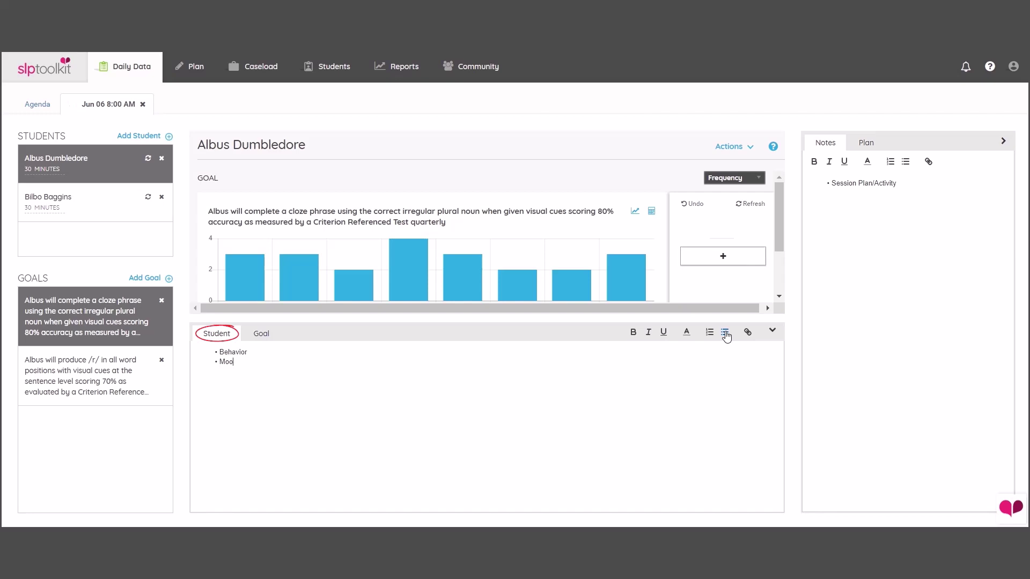
key(Return)
text(Observations)
key(Return)
text(Language Sample)
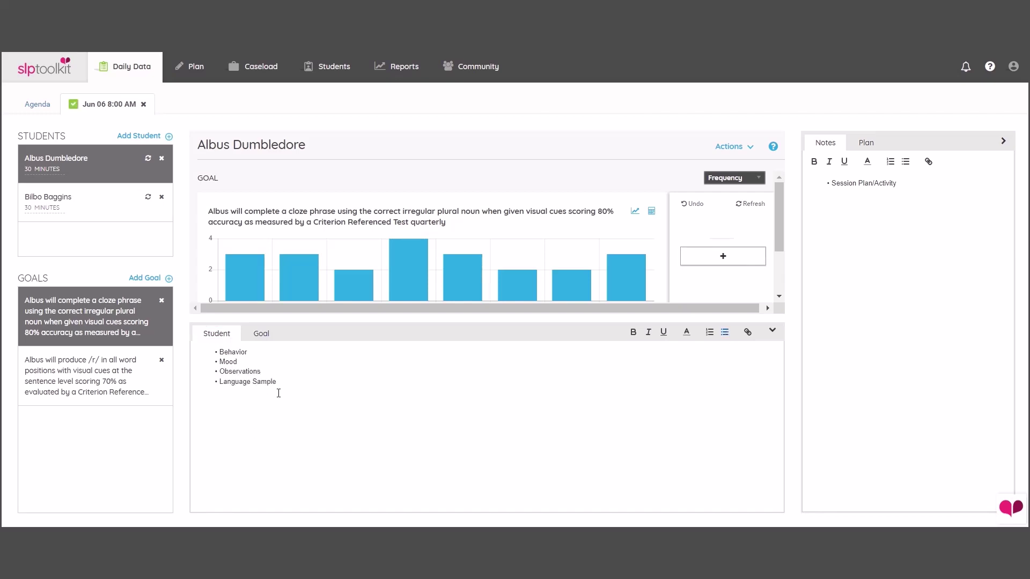
- Link the Language Sample bullet to the shared Google Doc address
drag(278, 383, 221, 388)
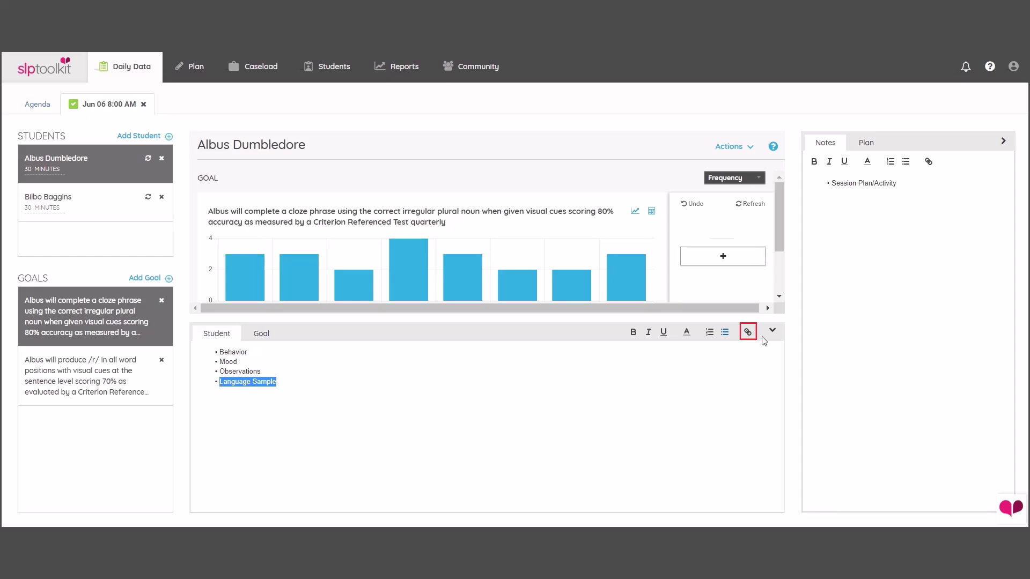
click(748, 332)
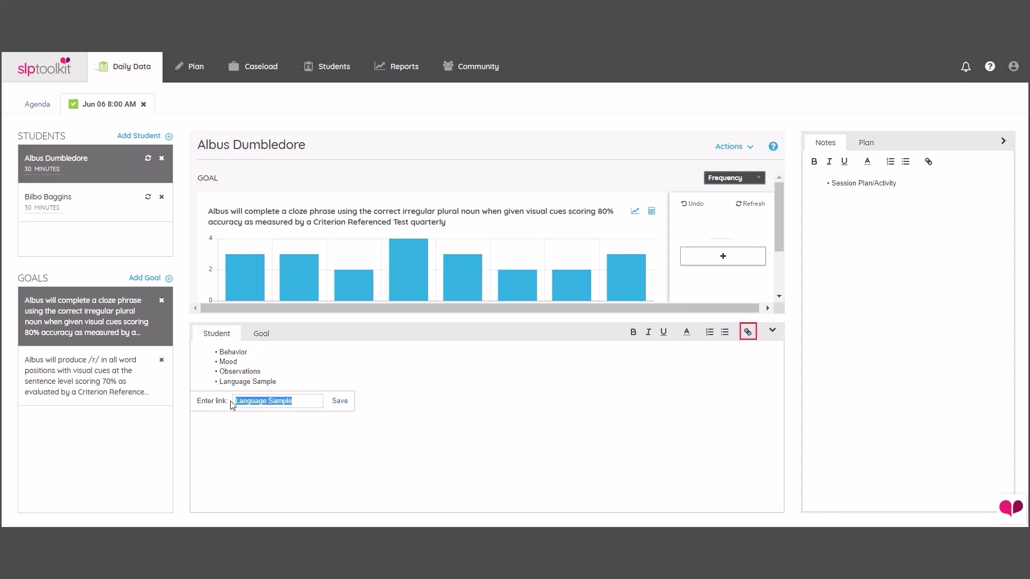
key(ctrl+v)
click(340, 401)
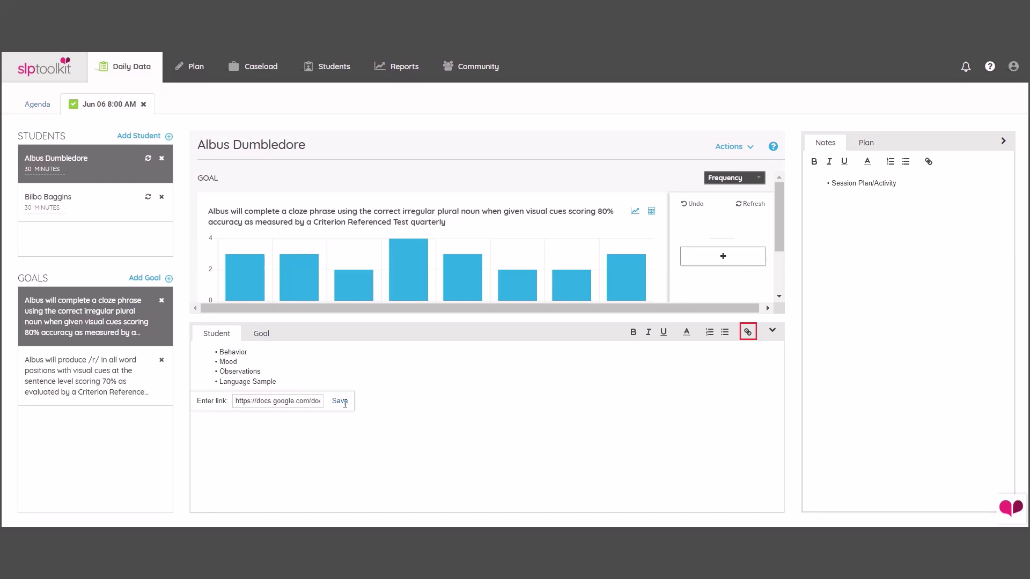
- Add 'Level of support' and 'Stimulus Items:' bullets to the goal note
click(273, 337)
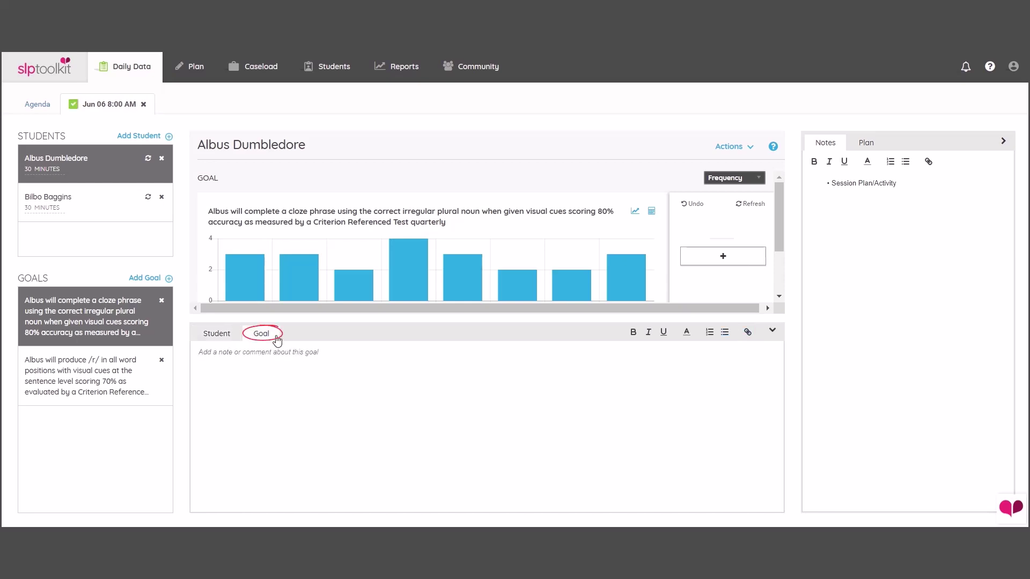
click(727, 335)
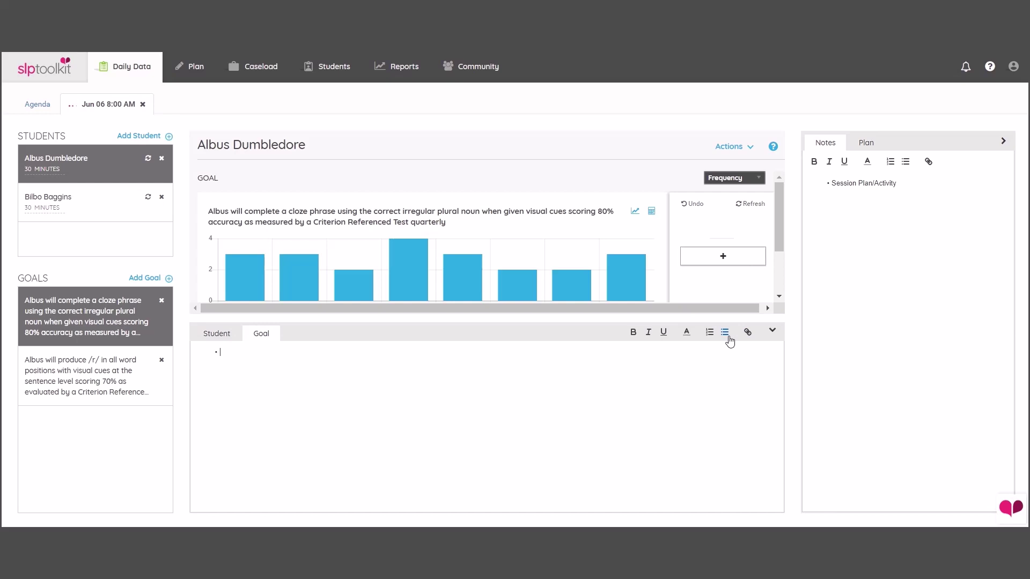
text(Level of support)
key(Return)
text(Stimulus Items:)
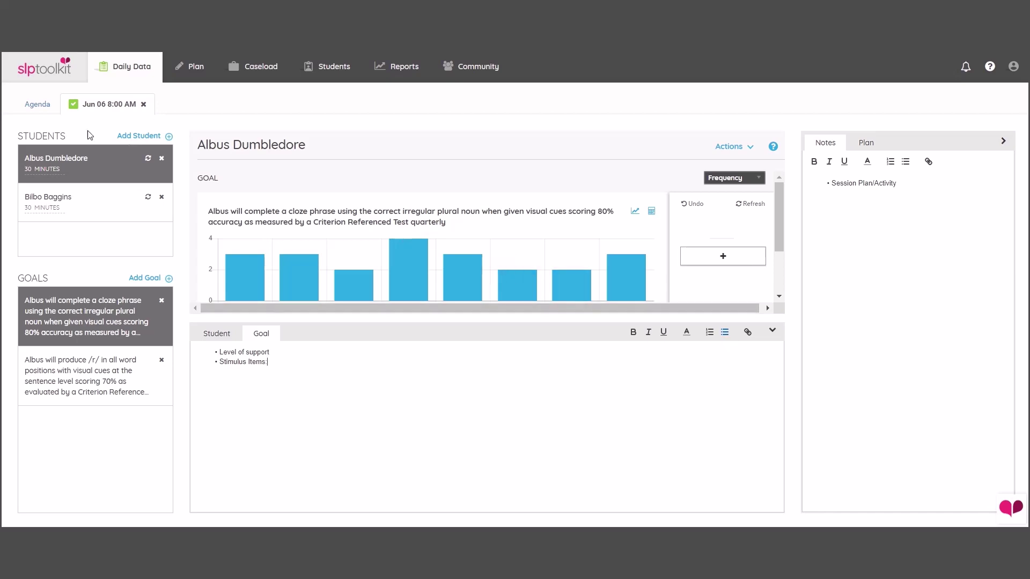
- Back on the June 6 agenda, copy the first student's session for billing and save the billing template
click(62, 110)
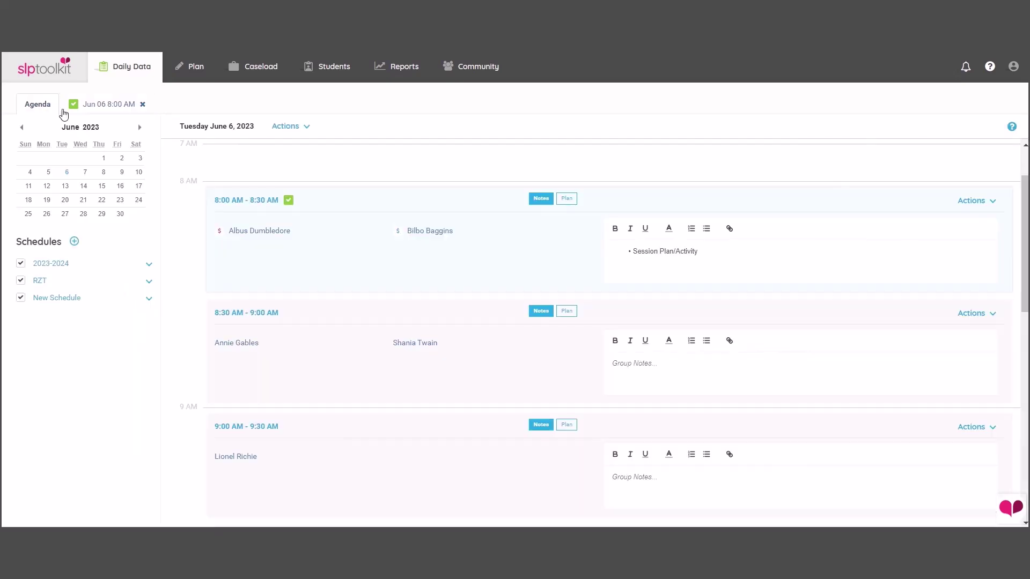
click(219, 232)
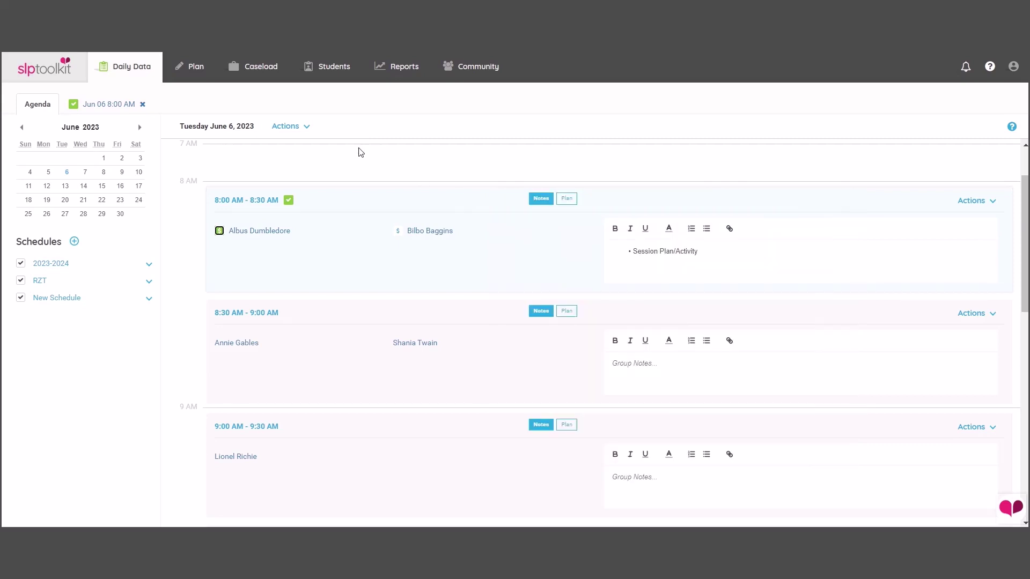
click(307, 128)
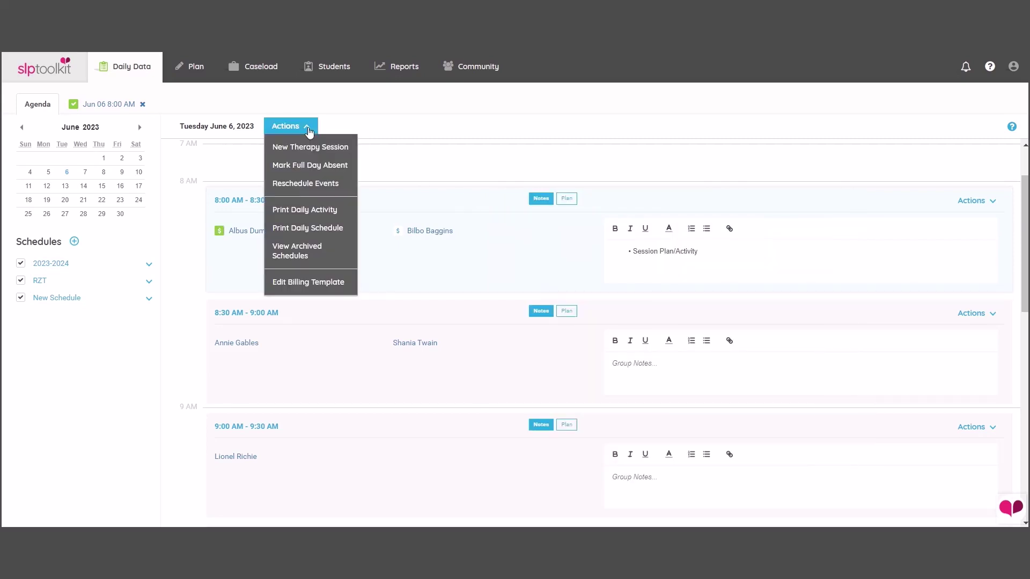
click(353, 284)
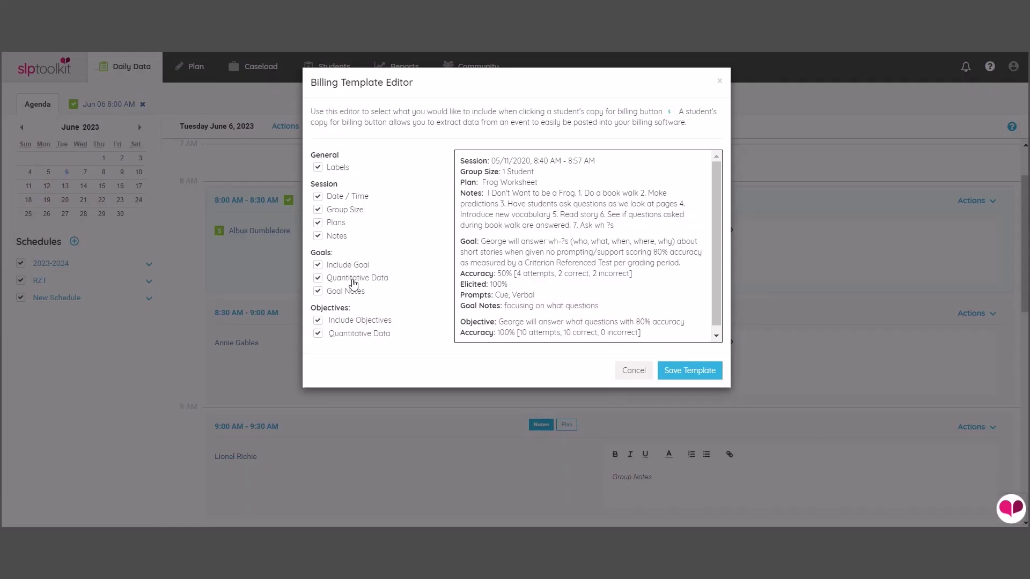
click(672, 370)
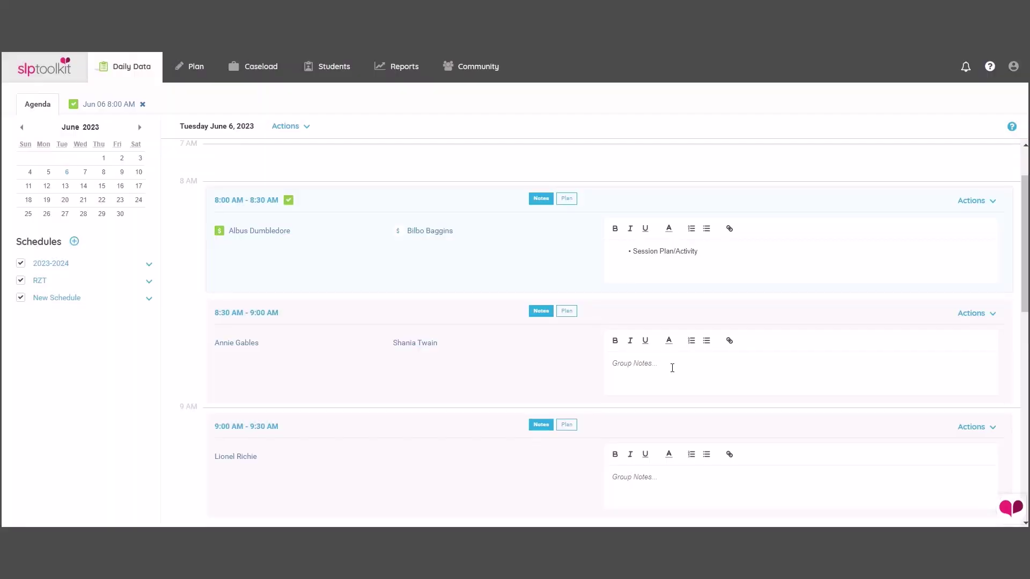